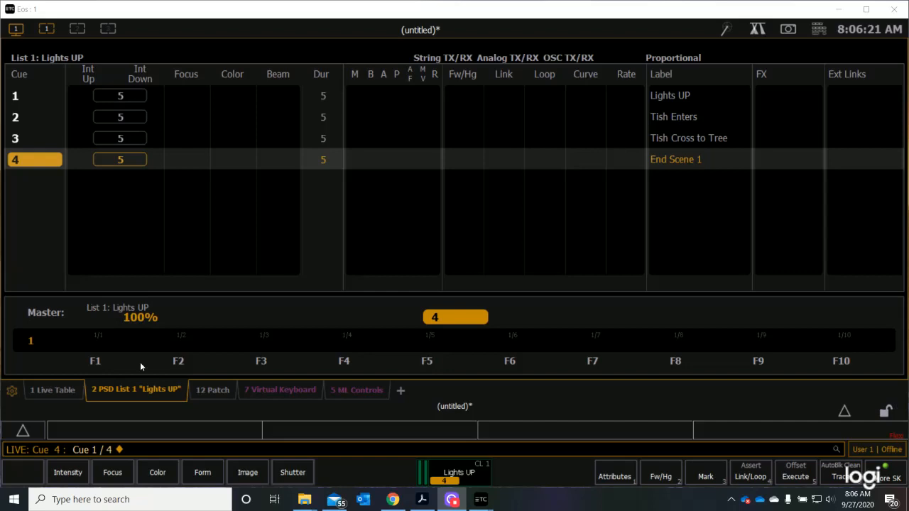
- Review the channel levels in the live table and the cues in the Lights UP cue list
{"action": "left_click", "coordinate": [52, 390]}
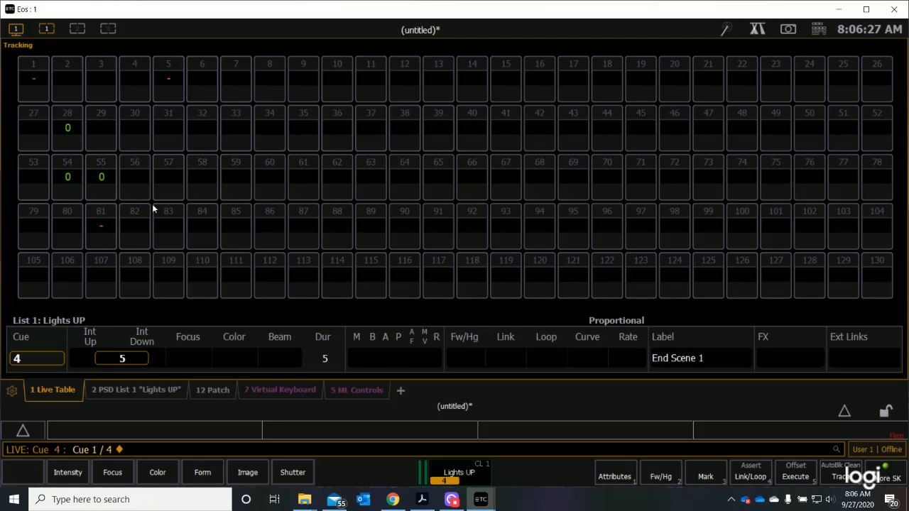
{"action": "left_click", "coordinate": [114, 391]}
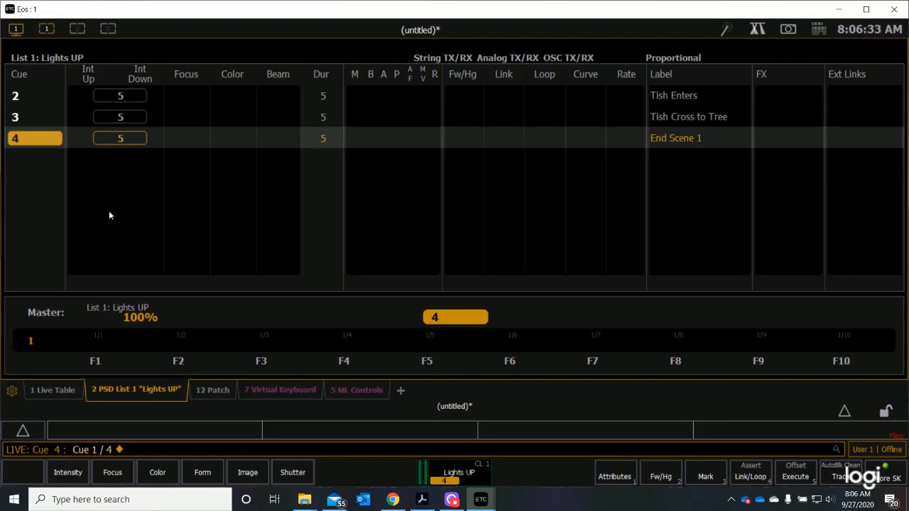
{"action": "scroll", "coordinate": [151, 175], "scroll_direction": "up", "scroll_amount": 1}
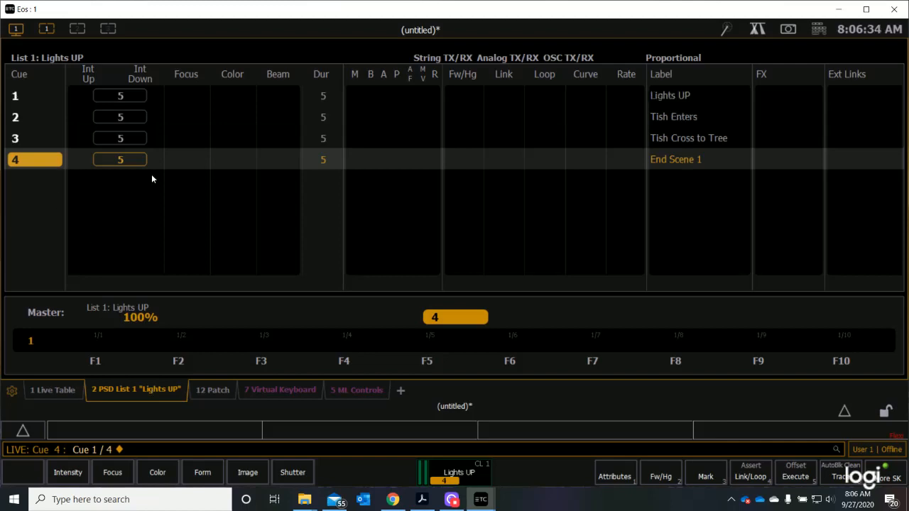
- Go to cue 1 of the Lights UP cue list
{"action": "left_click", "coordinate": [28, 96]}
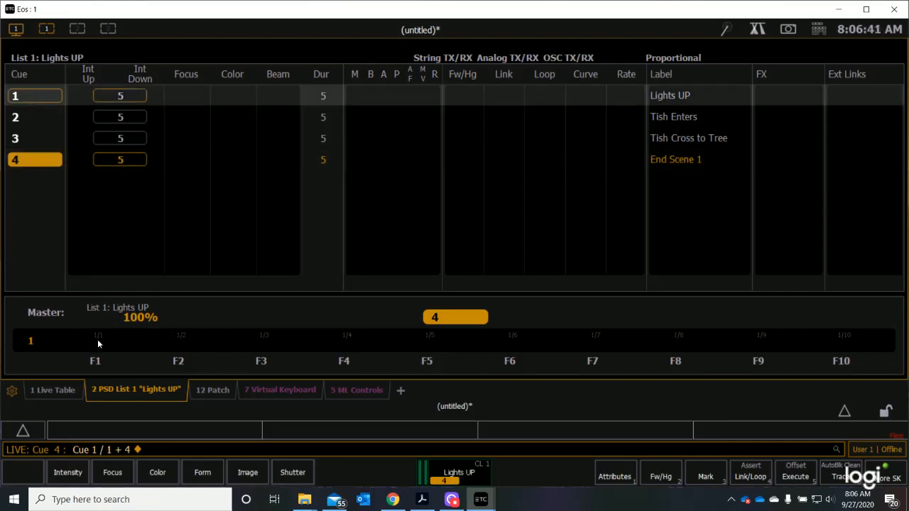
{"action": "left_click", "coordinate": [817, 31]}
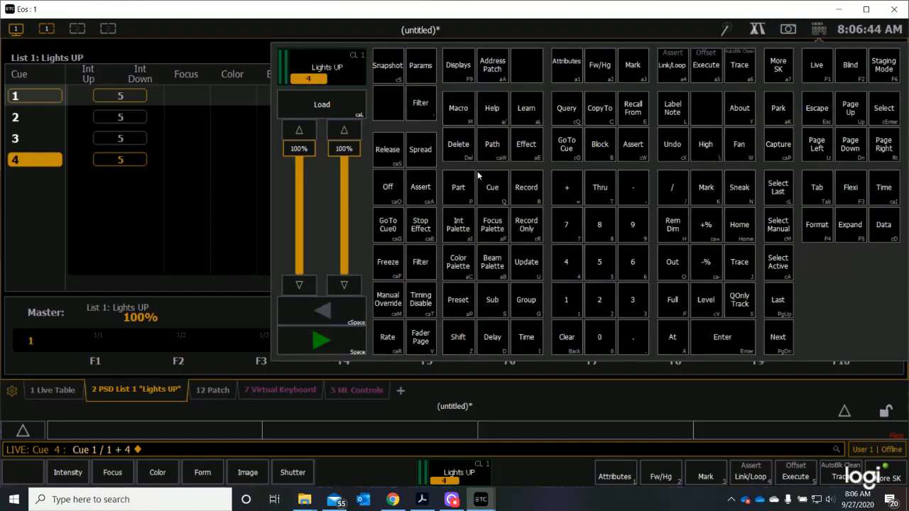
{"action": "left_click", "coordinate": [566, 148]}
{"action": "left_click", "coordinate": [576, 311]}
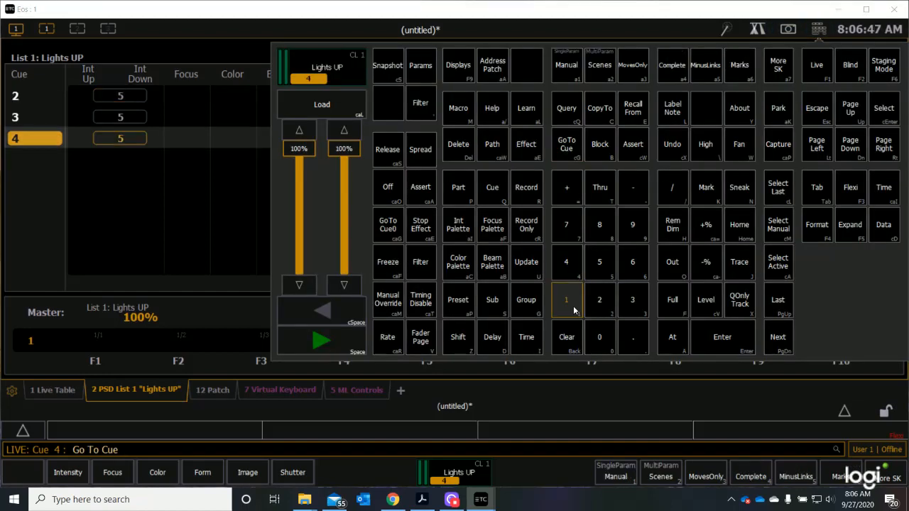
{"action": "left_click", "coordinate": [726, 343]}
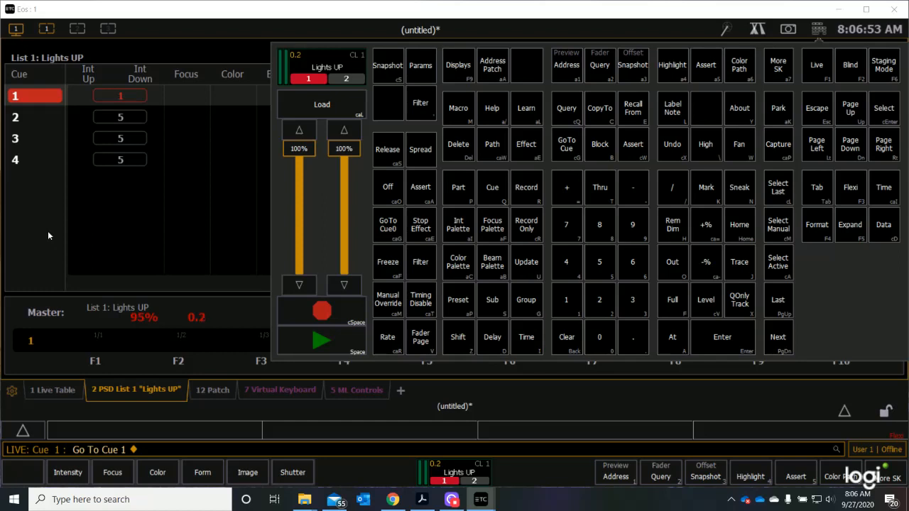
{"action": "left_click", "coordinate": [818, 30]}
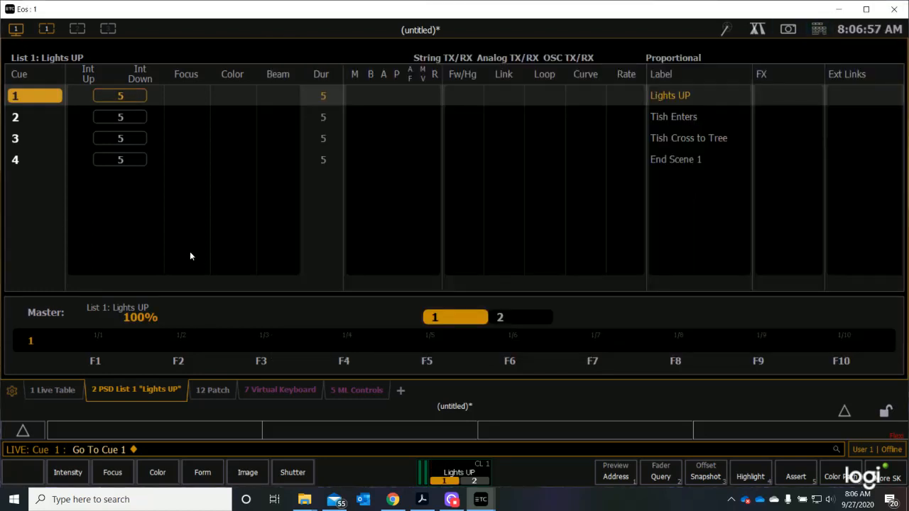
- Play cues 2, 3 and 4 in sequence, viewing the changing channel levels in the live table
{"action": "key", "text": "ctrl+space"}
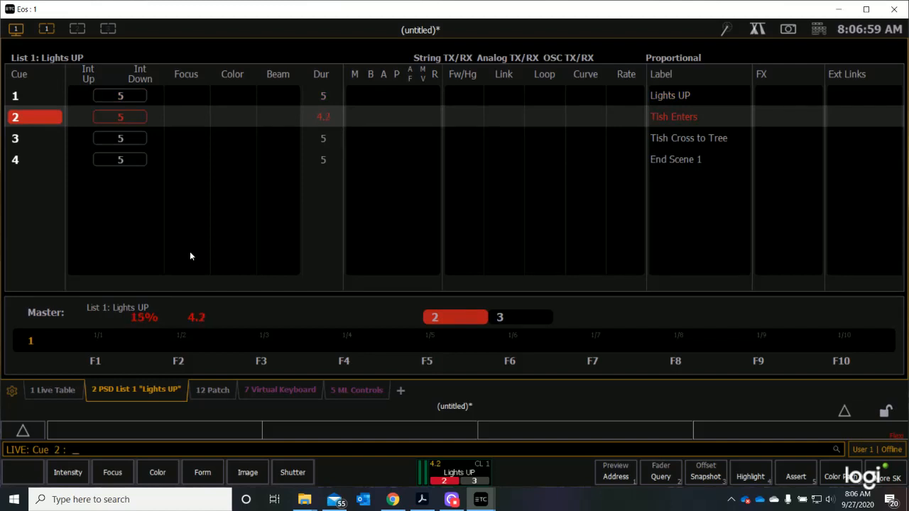
{"action": "left_click", "coordinate": [40, 393]}
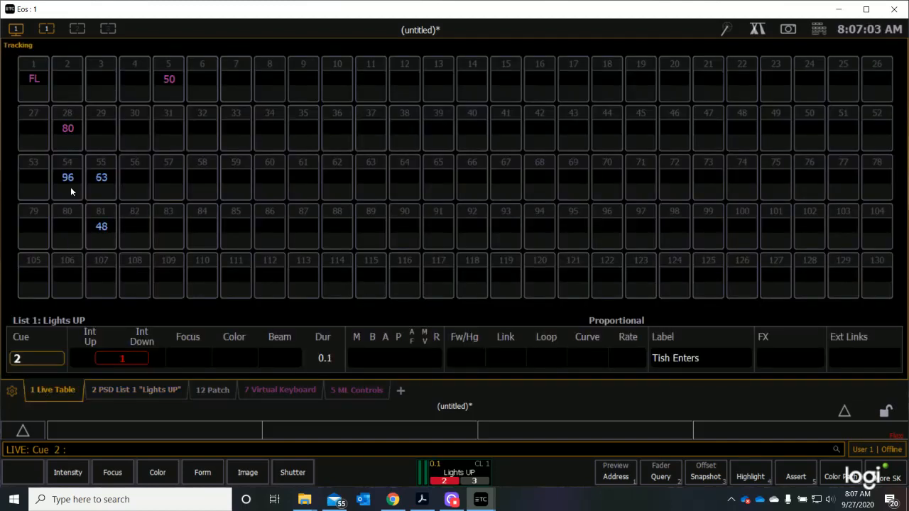
{"action": "key", "text": "ctrl+space"}
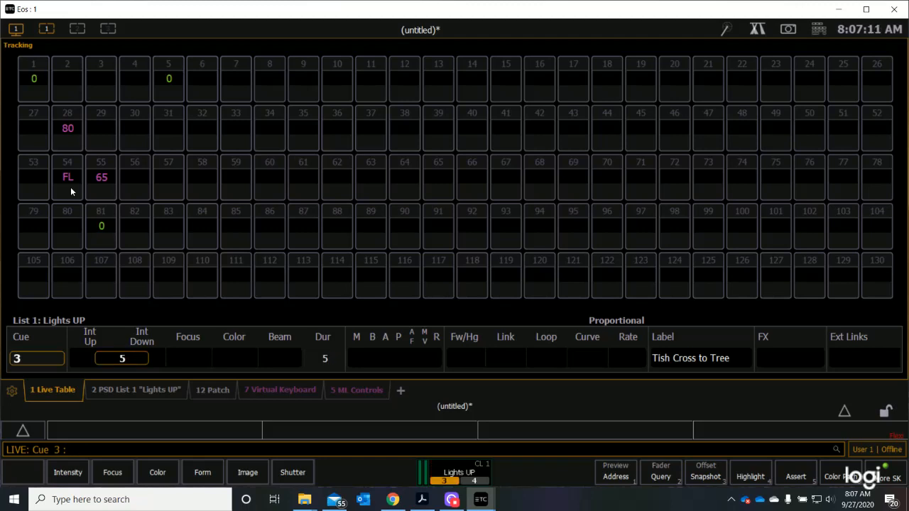
{"action": "key", "text": "ctrl+space"}
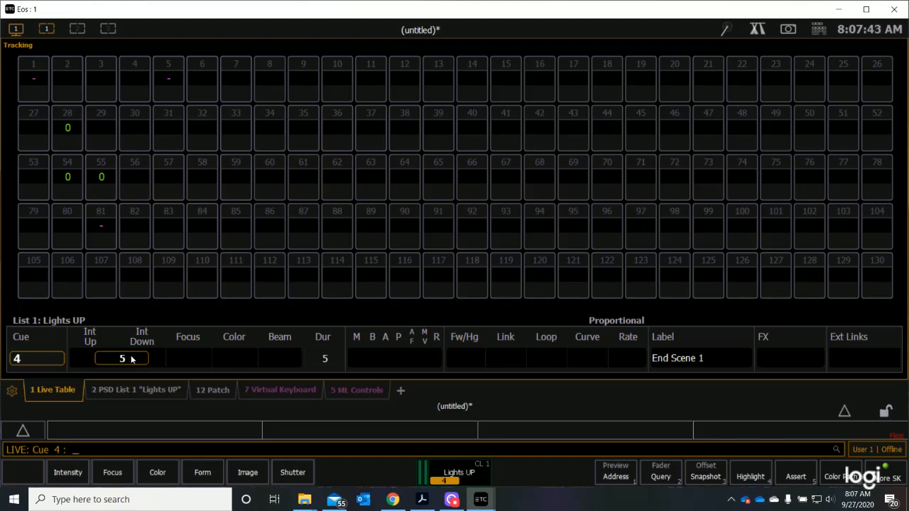
- Set the time of cue 4 to 1 second
{"action": "left_click", "coordinate": [124, 395]}
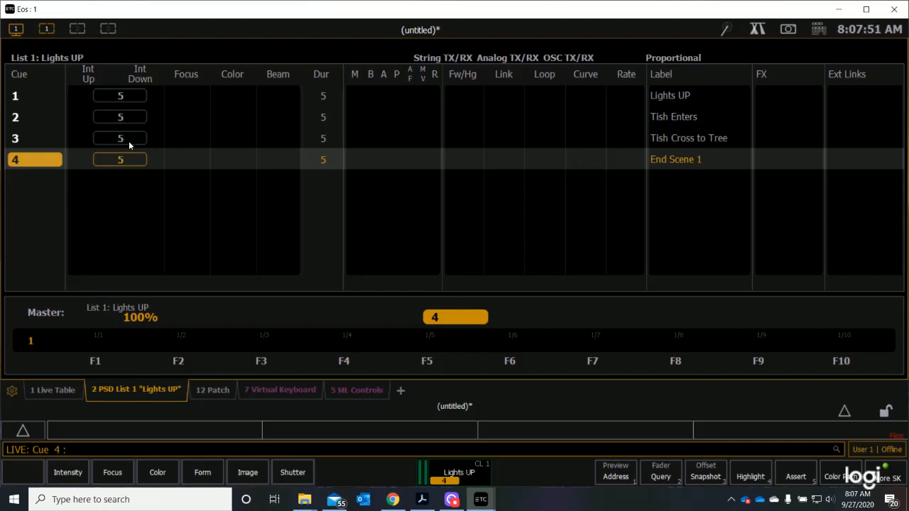
{"action": "left_click", "coordinate": [816, 33]}
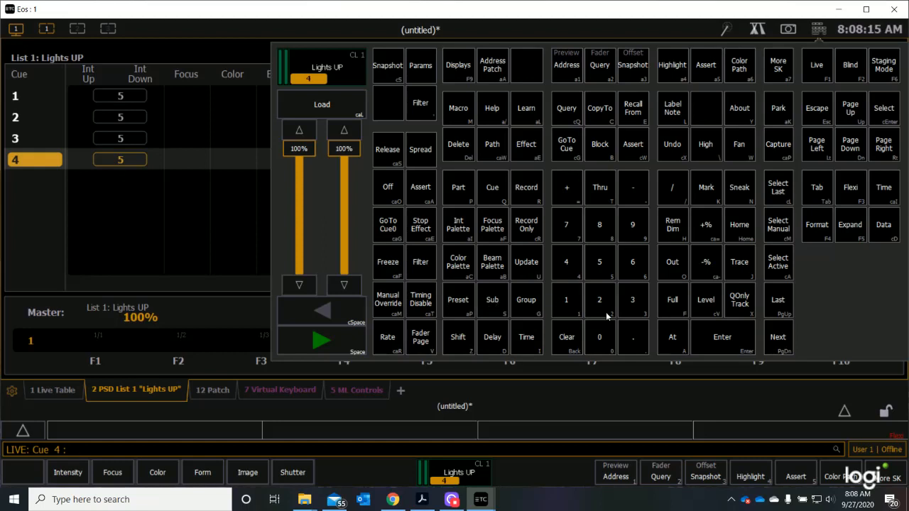
{"action": "left_click", "coordinate": [526, 343]}
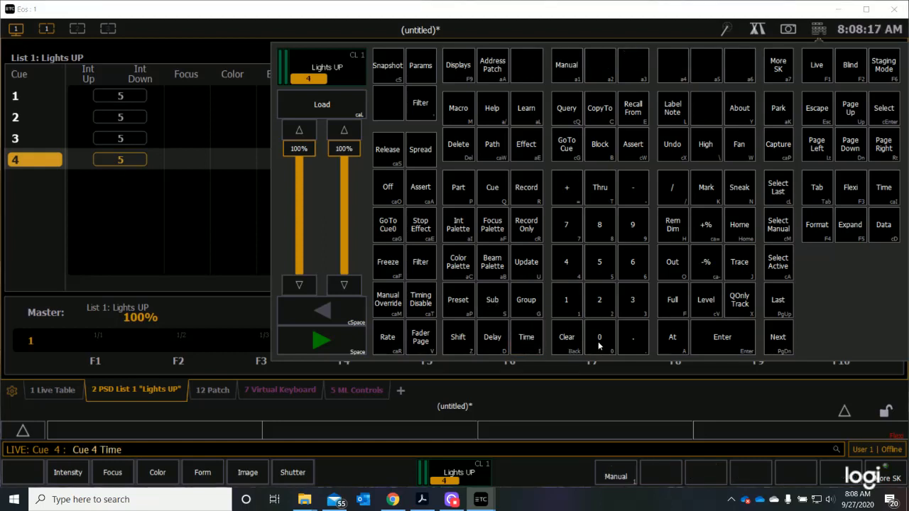
{"action": "left_click", "coordinate": [564, 304]}
{"action": "left_click", "coordinate": [725, 339]}
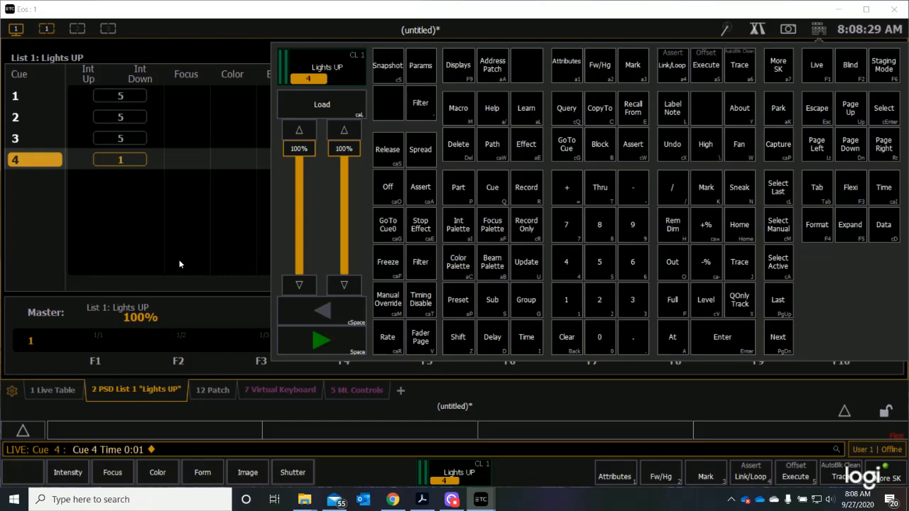
- Step back to cue 3 and replay cue 4 with the live table shown to check its fade
{"action": "left_click", "coordinate": [69, 387]}
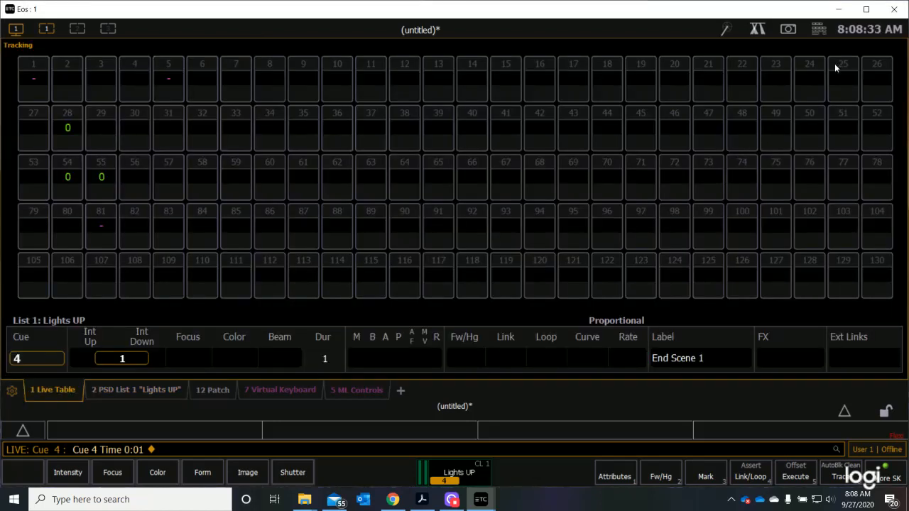
{"action": "key", "text": "ctrl+F2"}
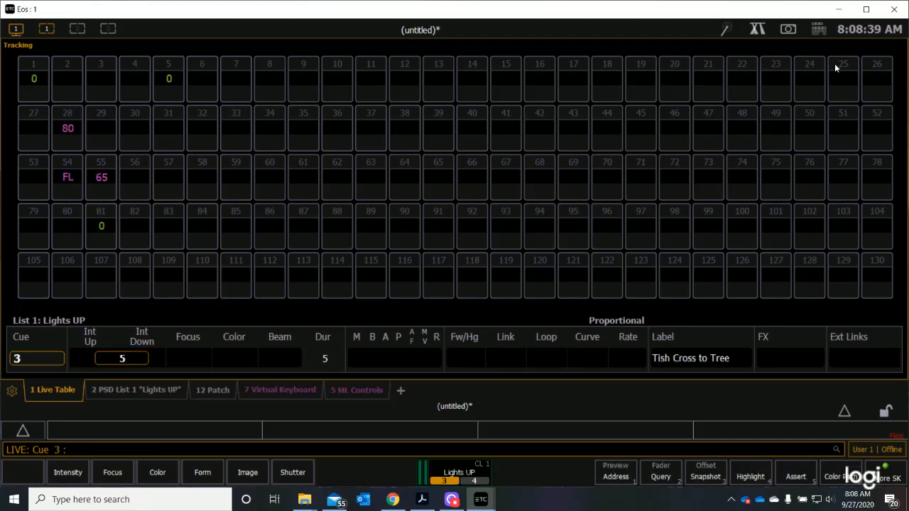
{"action": "key", "text": "ctrl+space"}
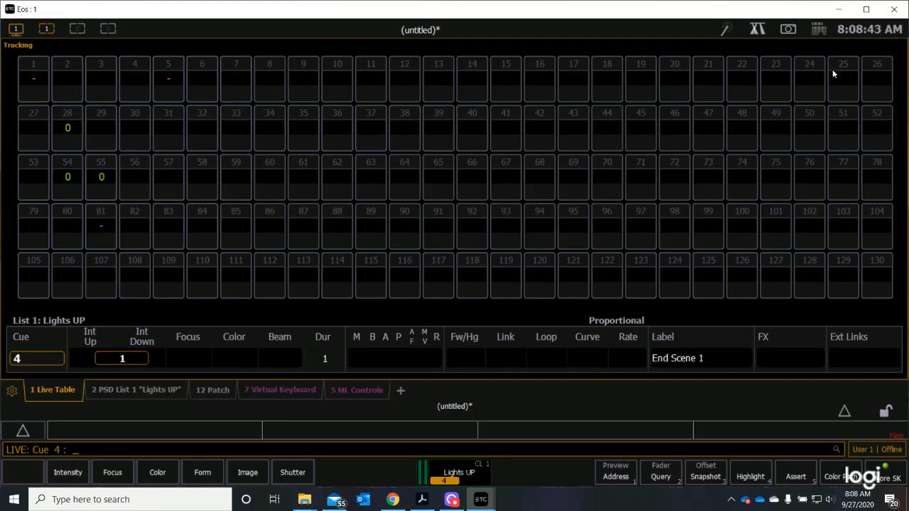
- Set the time of cue 4 to 0 seconds, and test it by going back to cue 3 and playing cue 4
{"action": "left_click", "coordinate": [817, 30]}
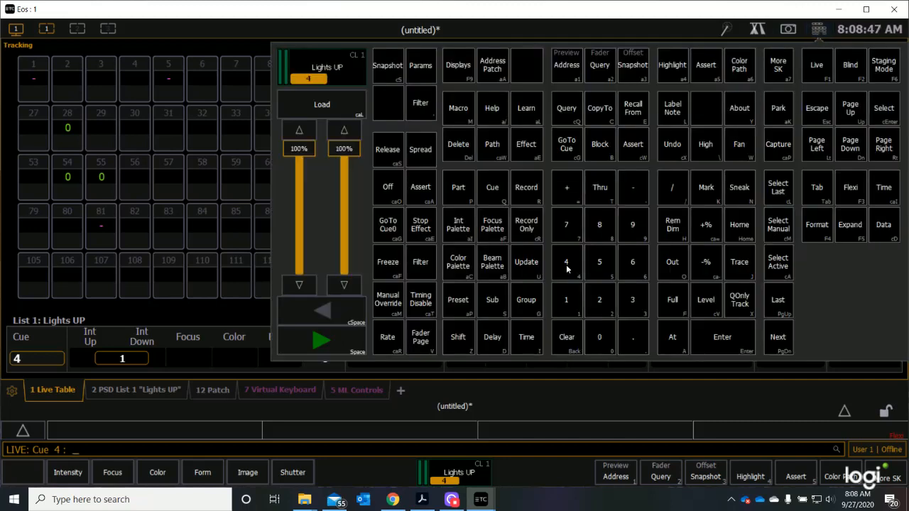
{"action": "left_click", "coordinate": [530, 340]}
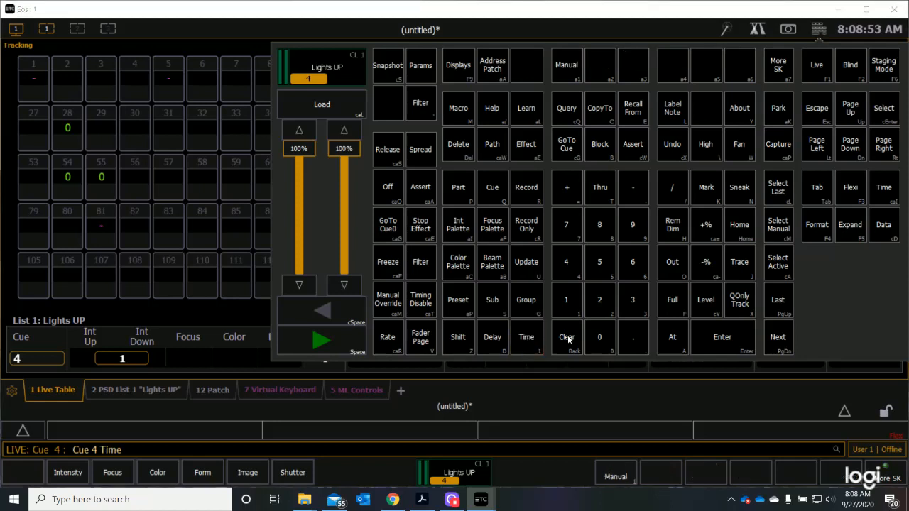
{"action": "left_click", "coordinate": [599, 336]}
{"action": "left_click", "coordinate": [712, 338]}
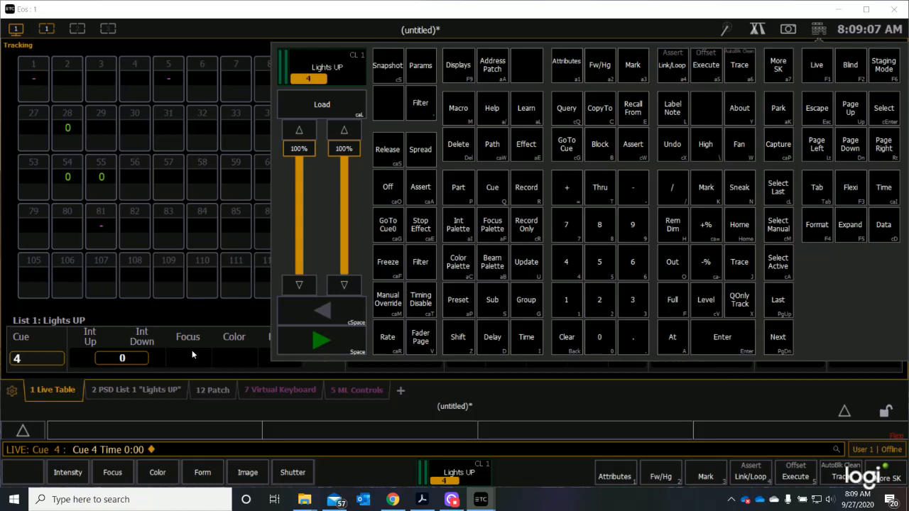
{"action": "left_click", "coordinate": [333, 313]}
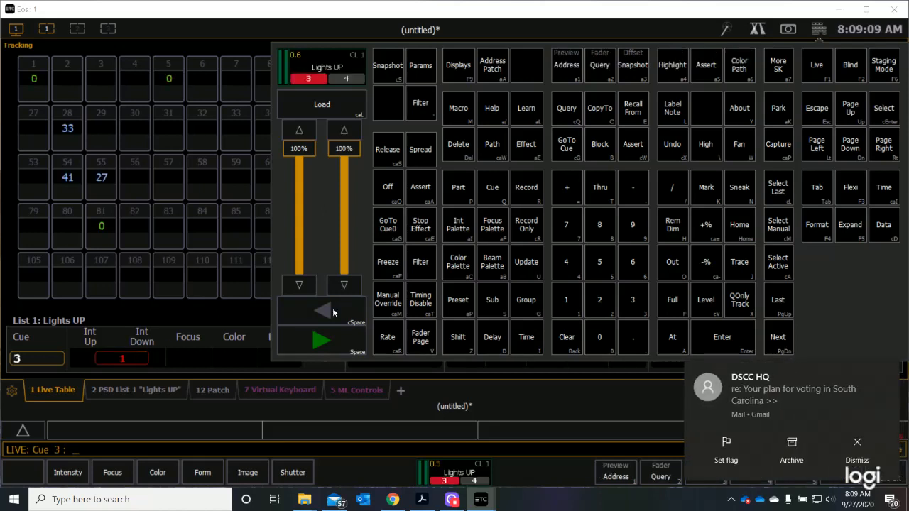
{"action": "left_click", "coordinate": [316, 342]}
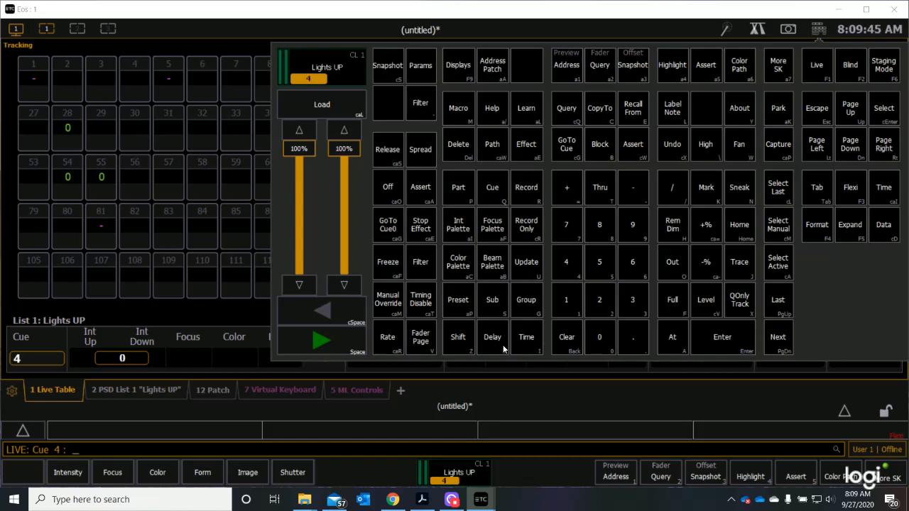
- Set the time of cue 4 to 90 seconds
{"action": "left_click", "coordinate": [529, 342]}
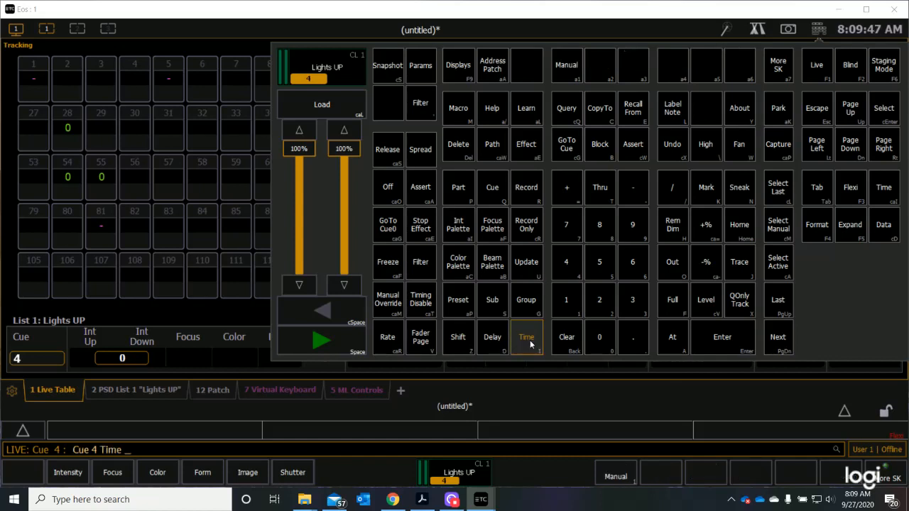
{"action": "left_click", "coordinate": [640, 228]}
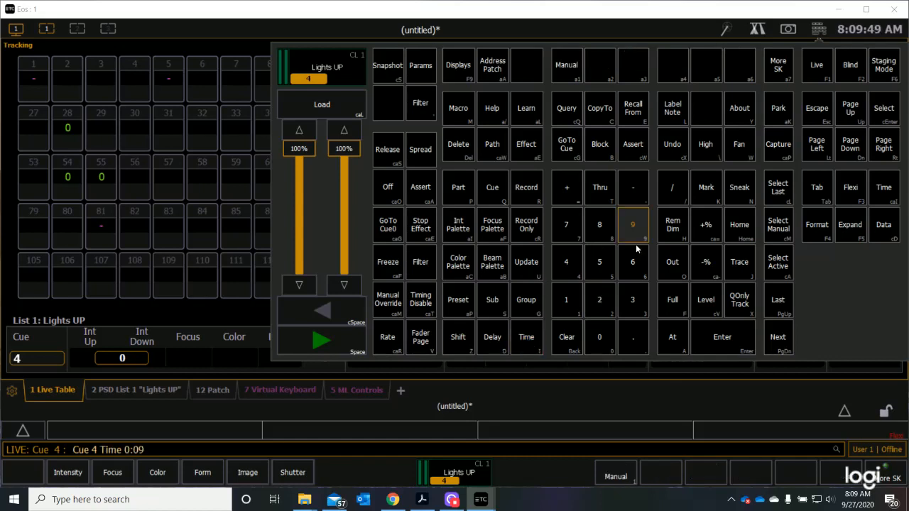
{"action": "left_click", "coordinate": [608, 336]}
{"action": "left_click", "coordinate": [724, 335]}
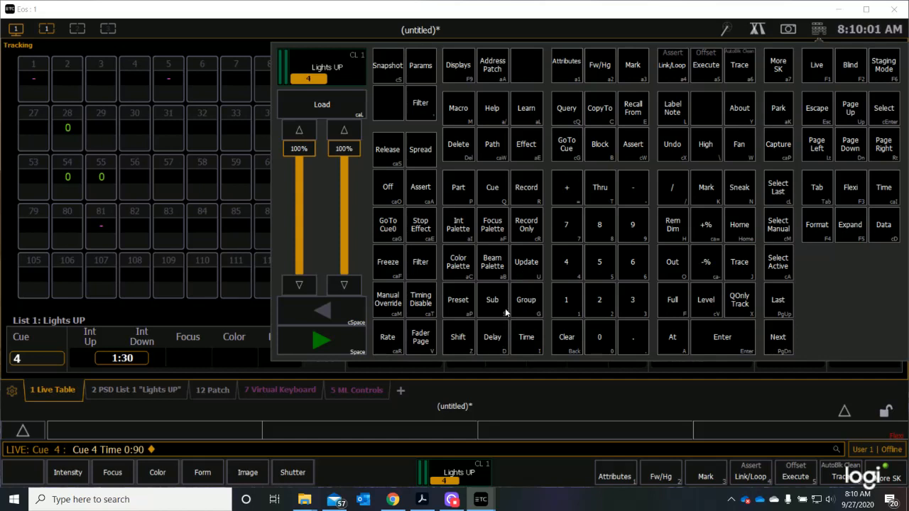
- Set the time of cue 4 to 3:00 minutes
{"action": "left_click", "coordinate": [519, 338]}
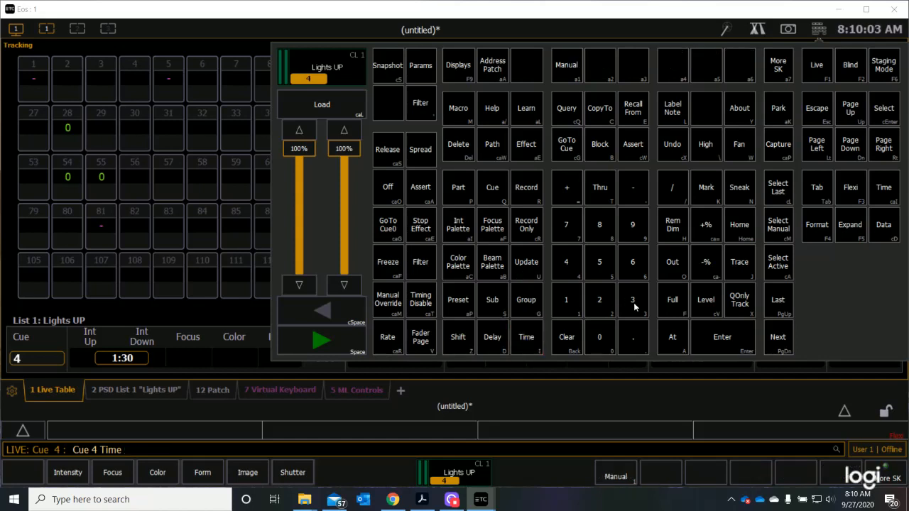
{"action": "left_click", "coordinate": [632, 304]}
{"action": "left_click", "coordinate": [609, 336]}
{"action": "left_click", "coordinate": [609, 336]}
{"action": "left_click", "coordinate": [707, 335]}
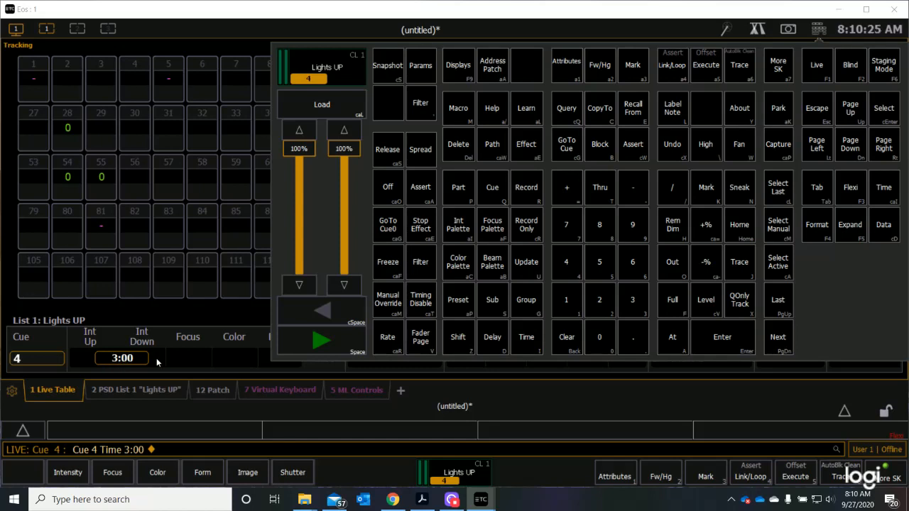
- Set the time of cue 4 to 5:15 minutes
{"action": "left_click", "coordinate": [529, 339]}
{"action": "left_click", "coordinate": [599, 261]}
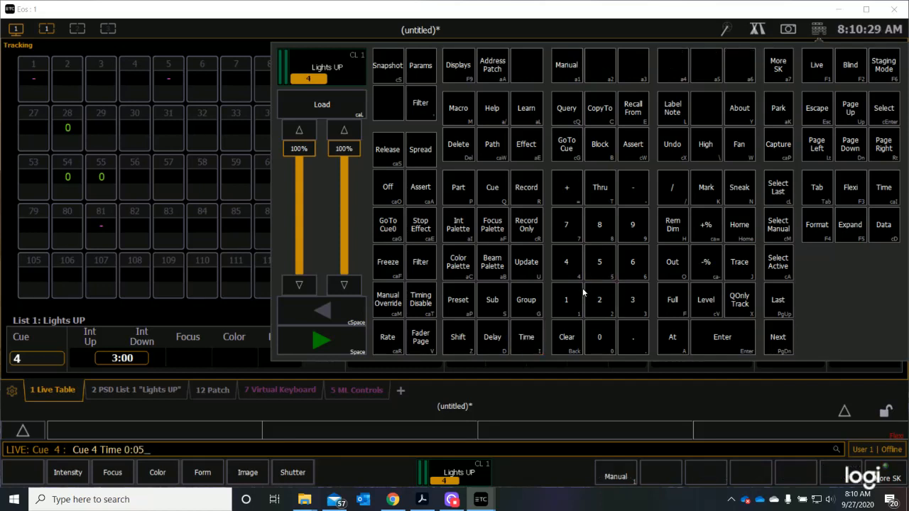
{"action": "left_click", "coordinate": [567, 307]}
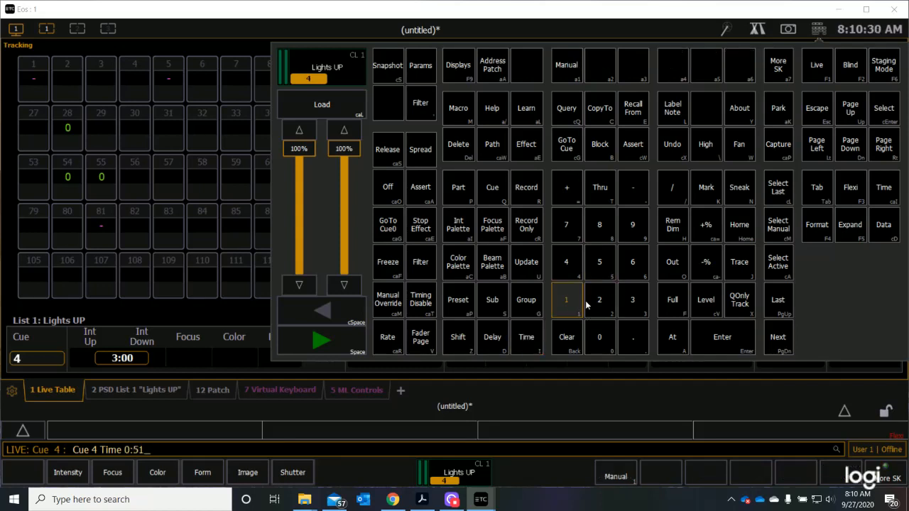
{"action": "left_click", "coordinate": [601, 268]}
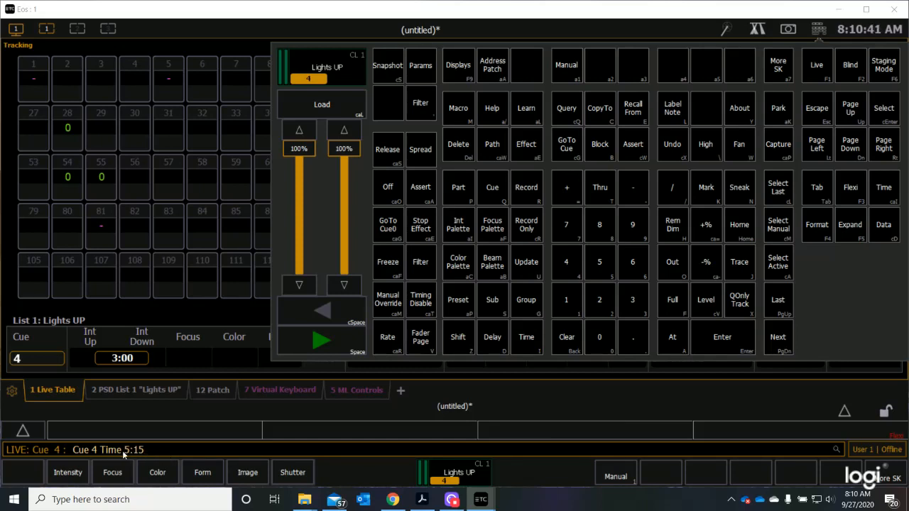
{"action": "left_click", "coordinate": [728, 341]}
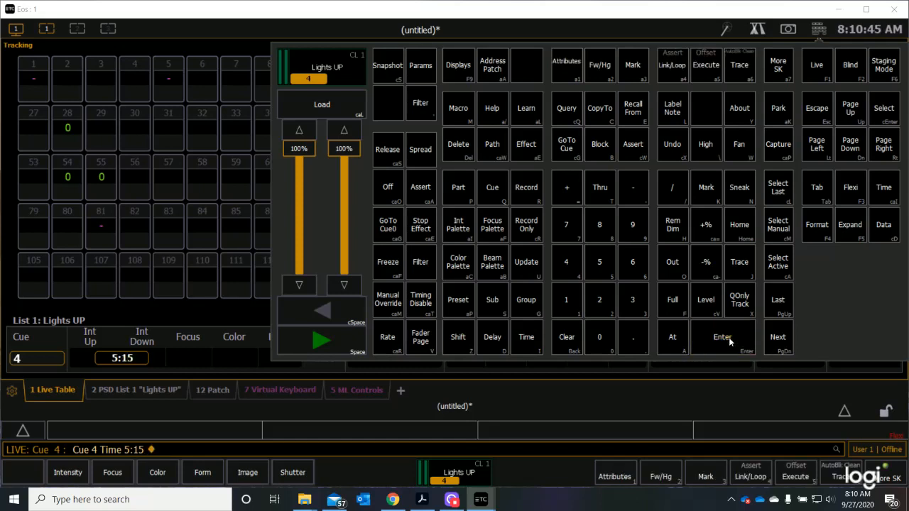
- Set the time of cue 4 back to 0 seconds
{"action": "left_click", "coordinate": [524, 335]}
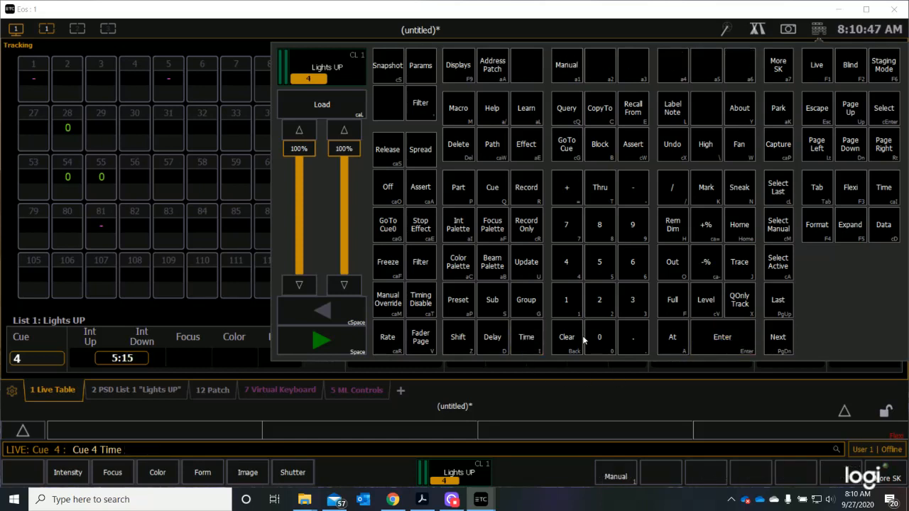
{"action": "left_click", "coordinate": [601, 336]}
{"action": "left_click", "coordinate": [722, 338]}
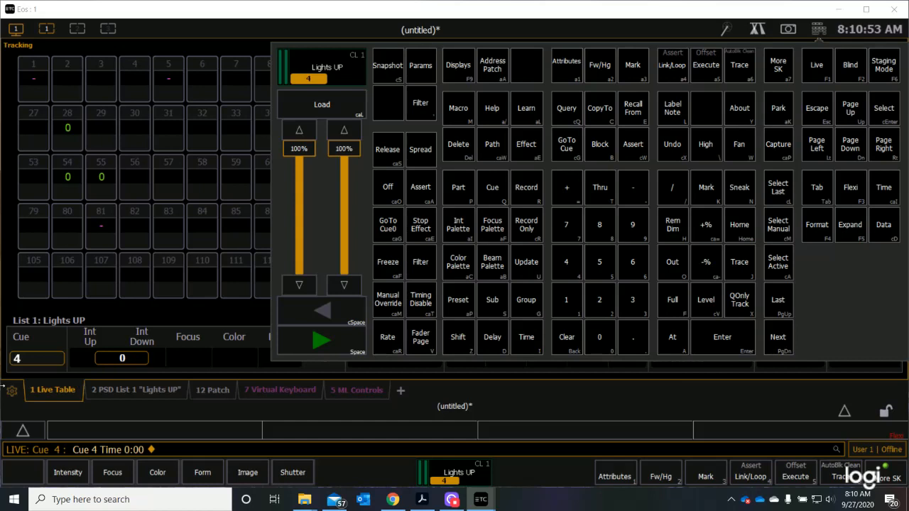
- Review the cue times in the Lights UP cue list, and step playback back to cue 2 in the live table
{"action": "left_click", "coordinate": [121, 389]}
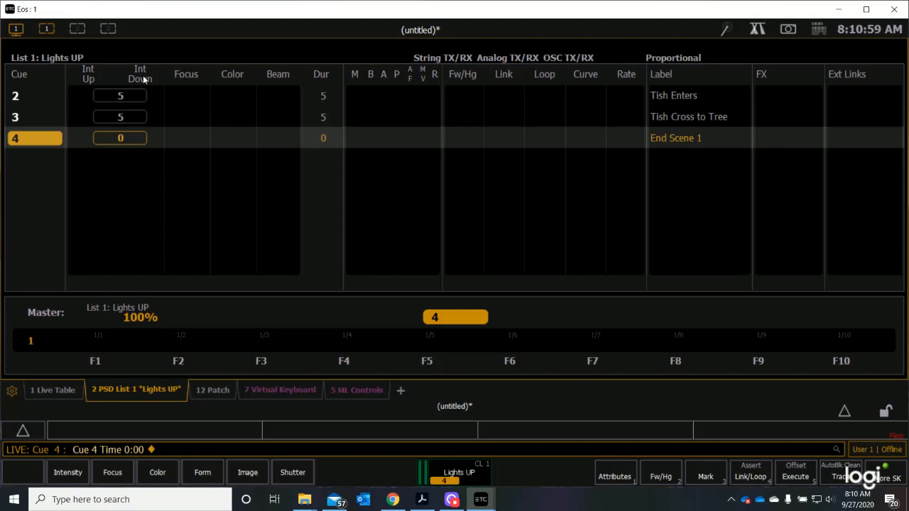
{"action": "left_click", "coordinate": [49, 389]}
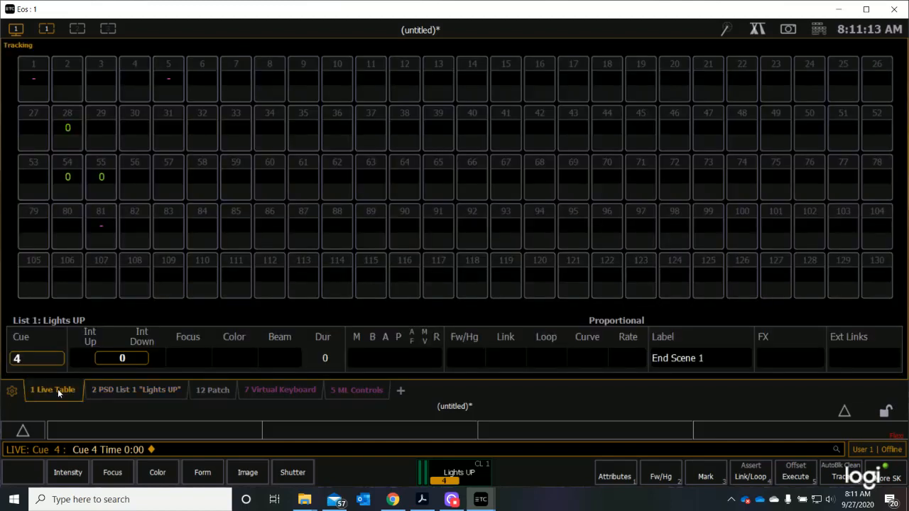
{"action": "key", "text": "F11"}
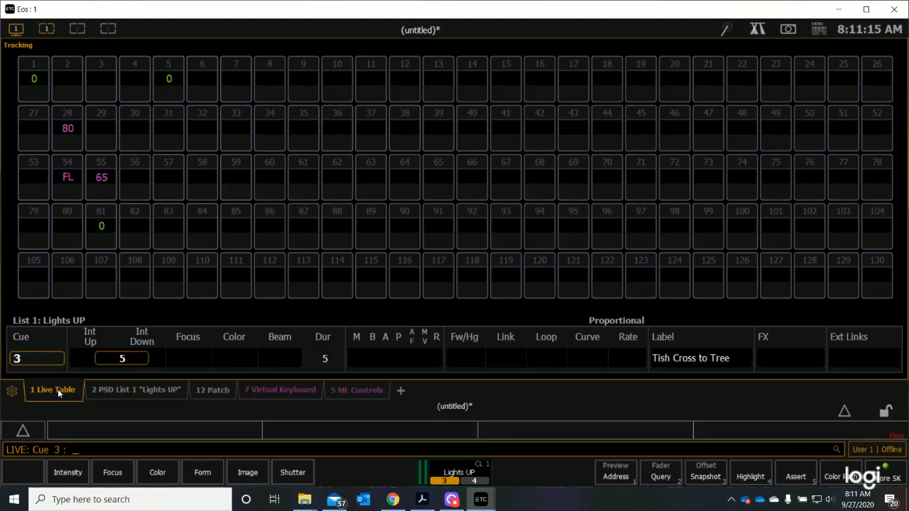
{"action": "key", "text": "F11"}
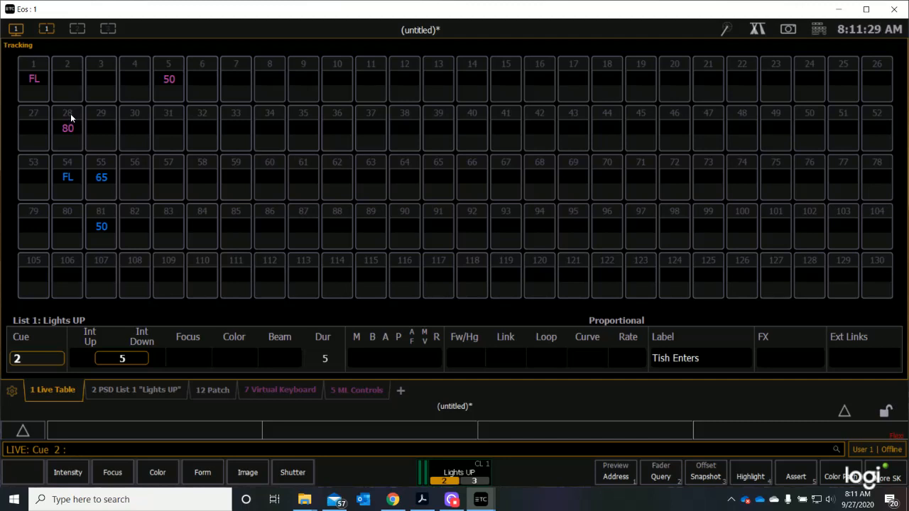
- Set channel 28 to Out and re-record cue 2 with the change
{"action": "type", "text": "28"}
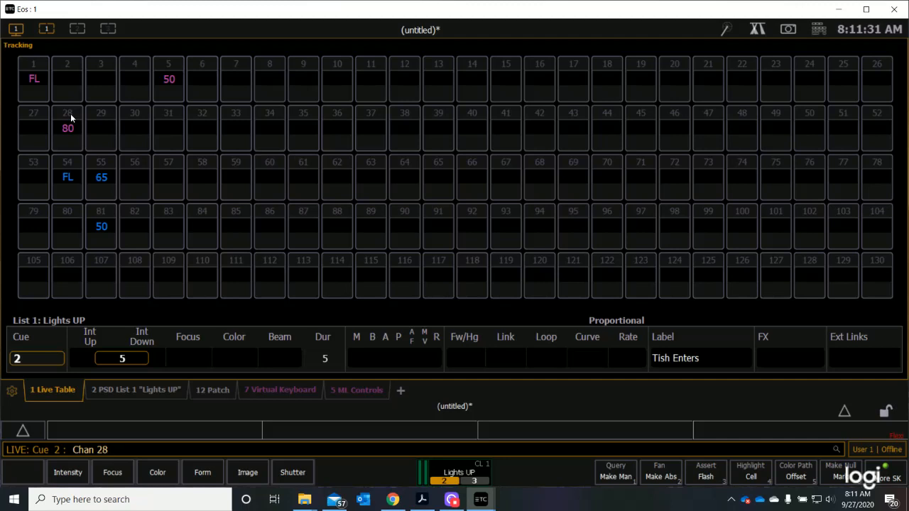
{"action": "type", "text": "o"}
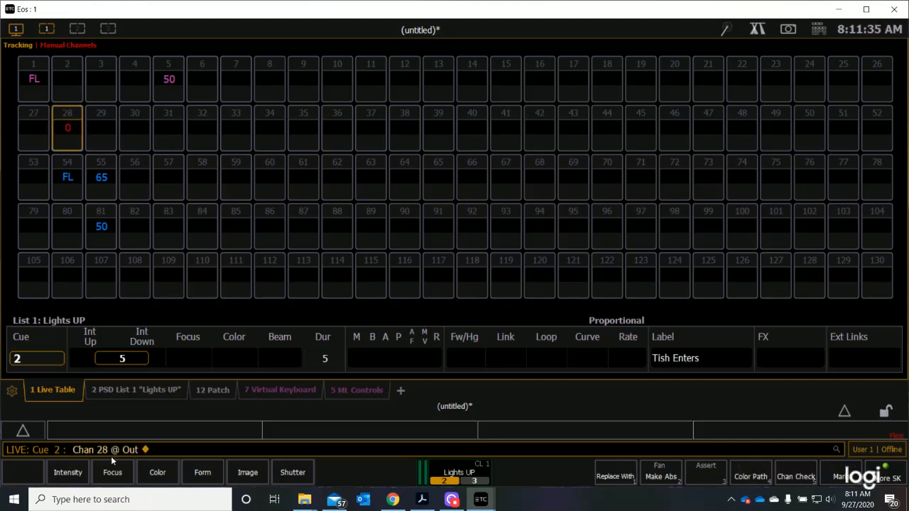
{"action": "left_click", "coordinate": [818, 29]}
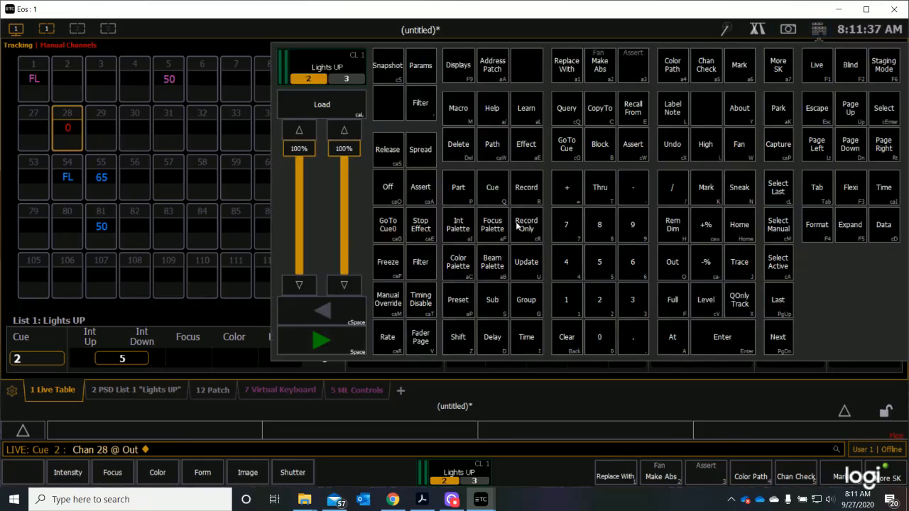
{"action": "left_click", "coordinate": [526, 193]}
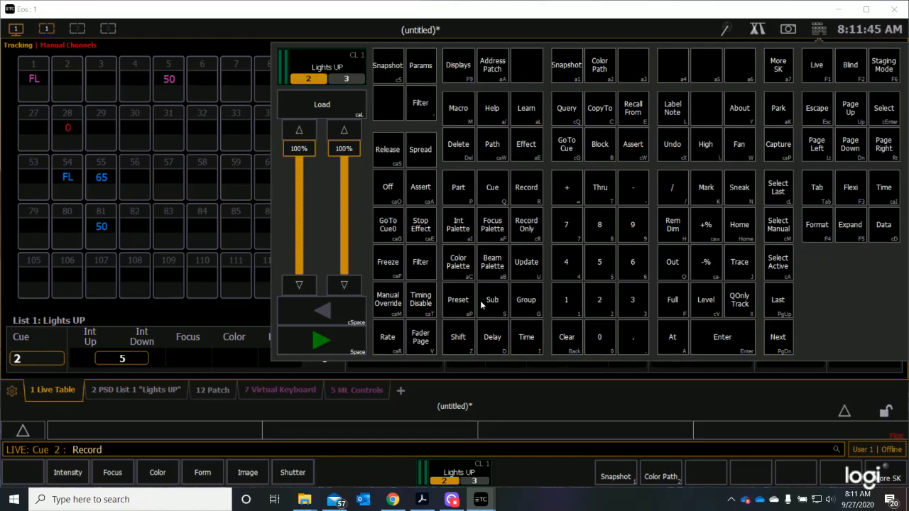
{"action": "left_click", "coordinate": [709, 341]}
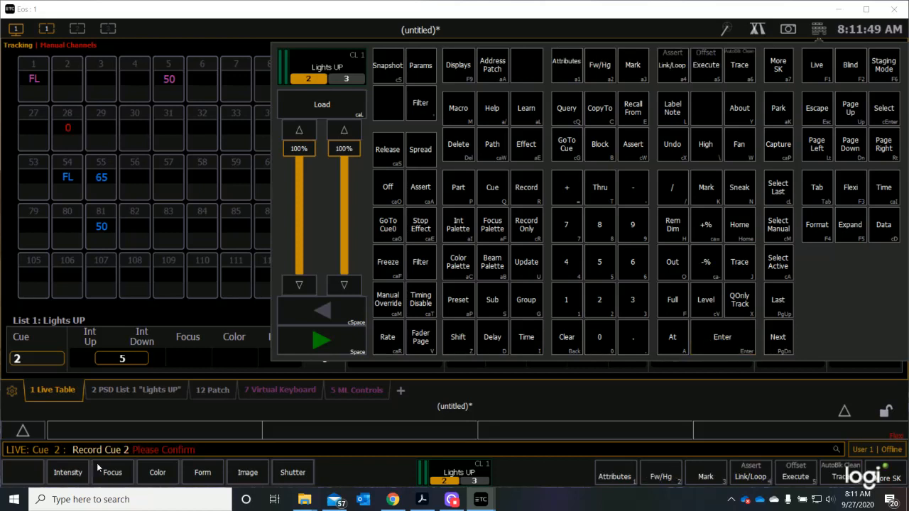
{"action": "left_click", "coordinate": [723, 347]}
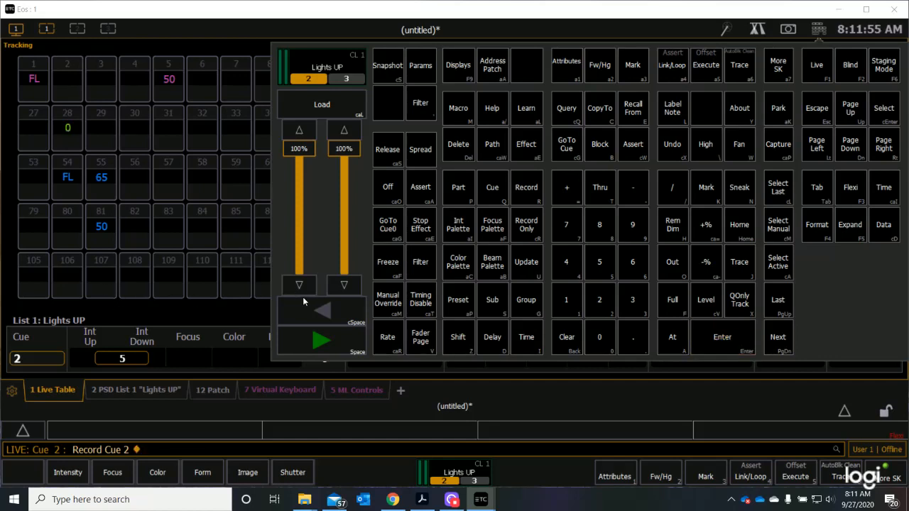
- Step back to cue 1 and play cue 2 to check channel 28 fading out
{"action": "left_click", "coordinate": [320, 313]}
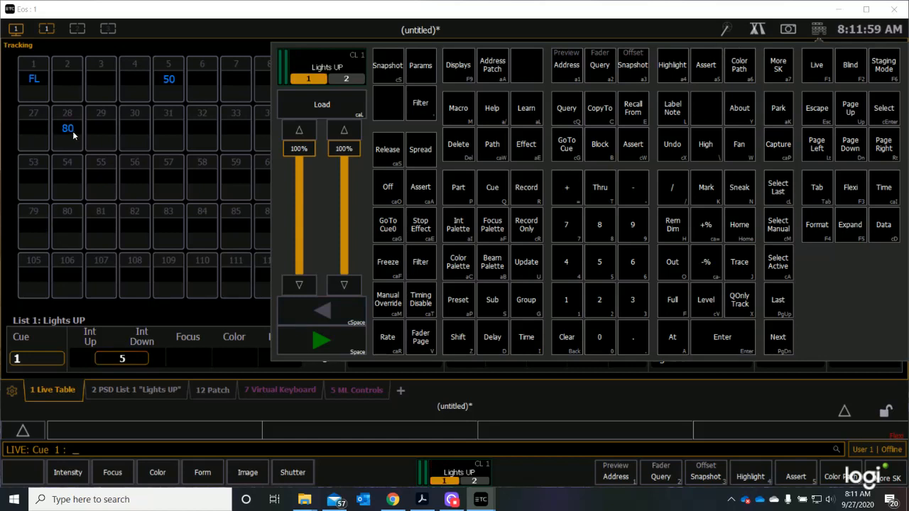
{"action": "left_click", "coordinate": [346, 353]}
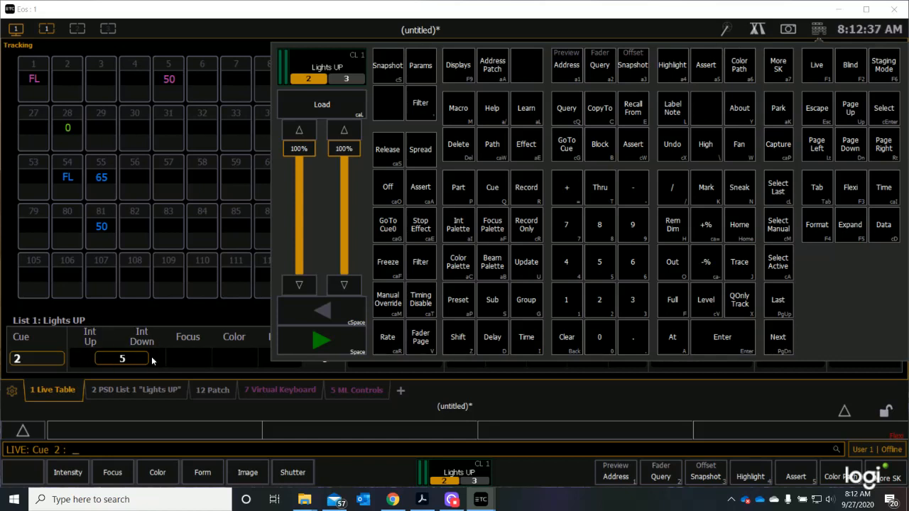
- Set cue 2's up time to 0 and down time to 5 seconds, and replay it from cue 1
{"action": "left_click", "coordinate": [527, 340]}
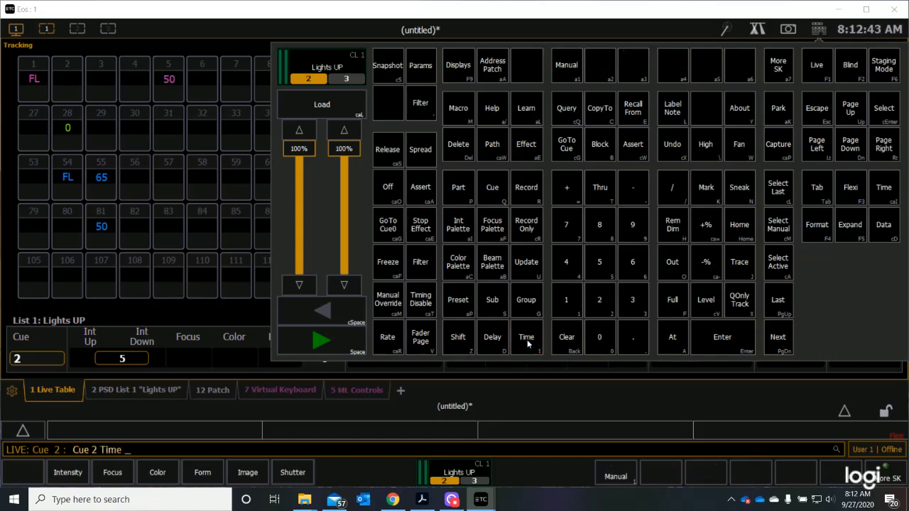
{"action": "left_click", "coordinate": [595, 340]}
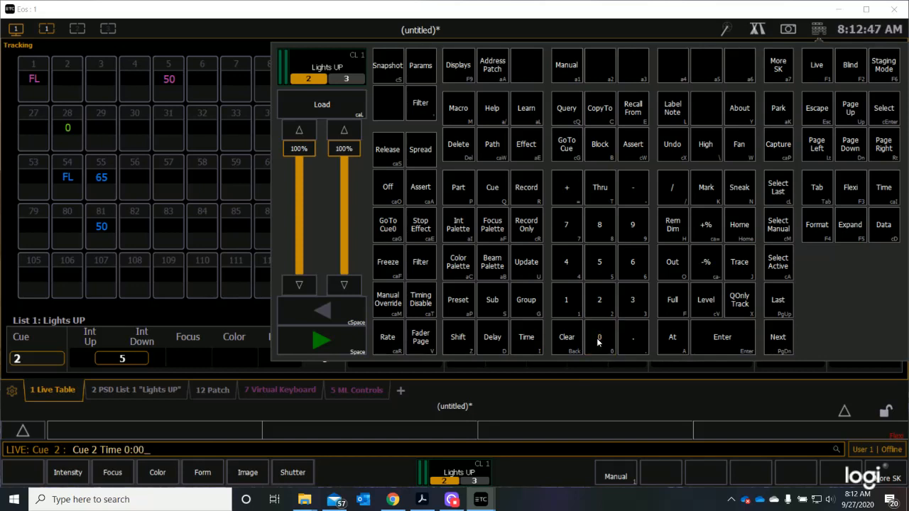
{"action": "left_click", "coordinate": [532, 346]}
{"action": "left_click", "coordinate": [602, 268]}
{"action": "left_click", "coordinate": [715, 342]}
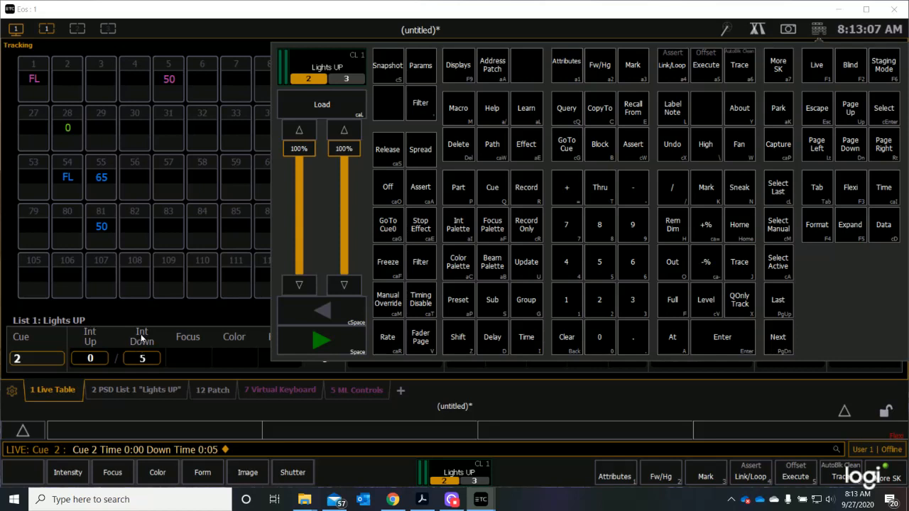
{"action": "left_click", "coordinate": [324, 314]}
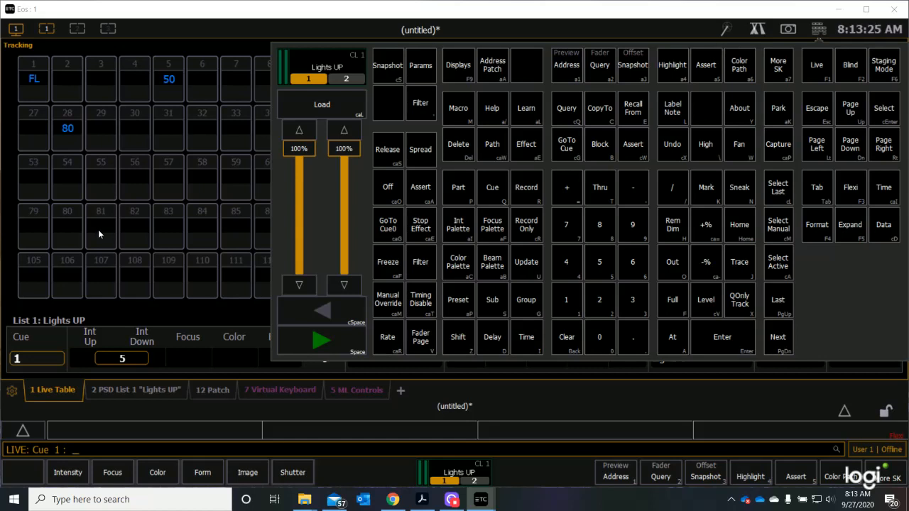
{"action": "left_click", "coordinate": [321, 342]}
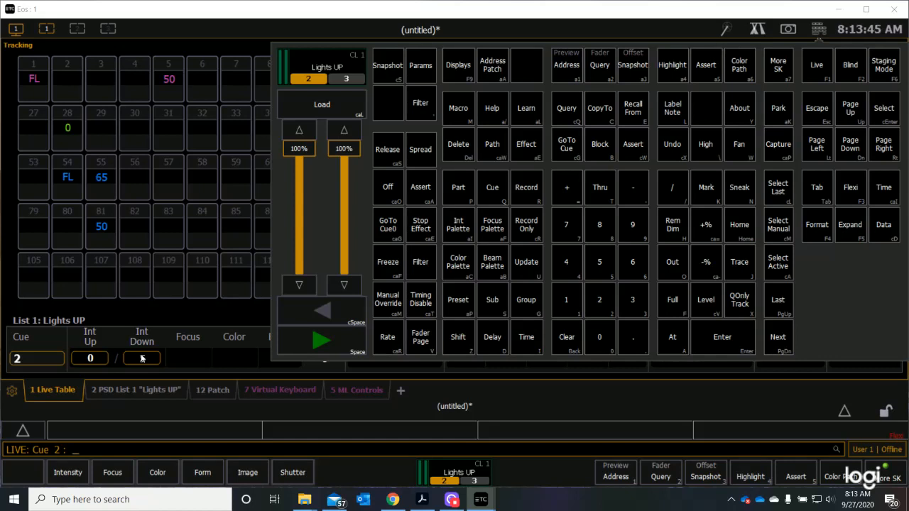
- Reset cue 2's time to the default, and set its up time to 1 second and down time to 7 seconds
{"action": "left_click", "coordinate": [526, 338]}
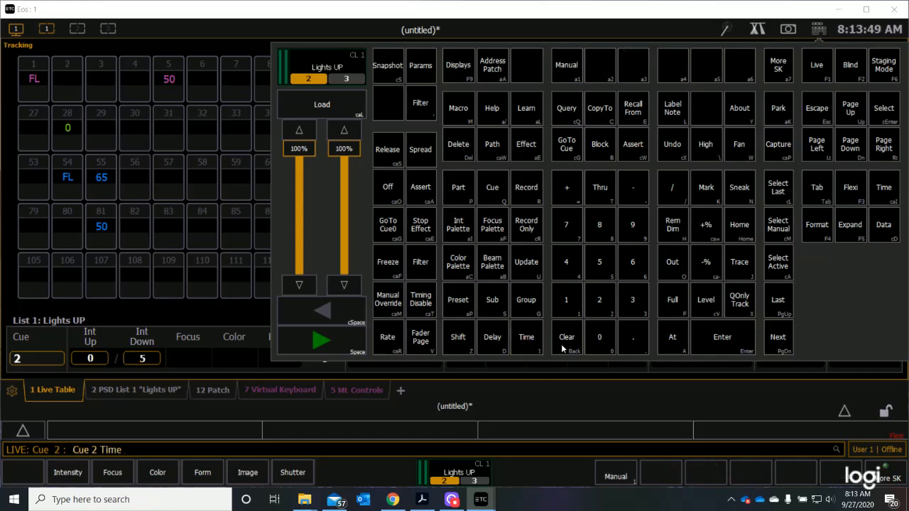
{"action": "left_click", "coordinate": [707, 337]}
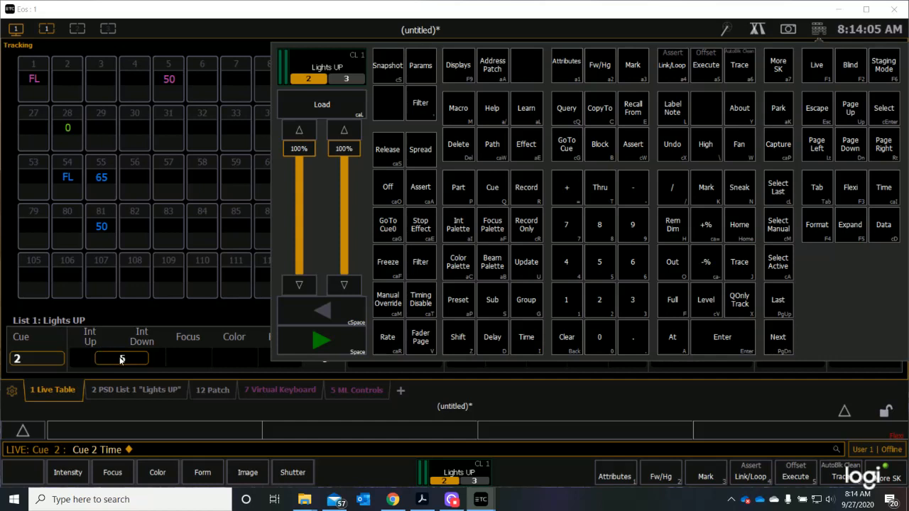
{"action": "left_click", "coordinate": [534, 344]}
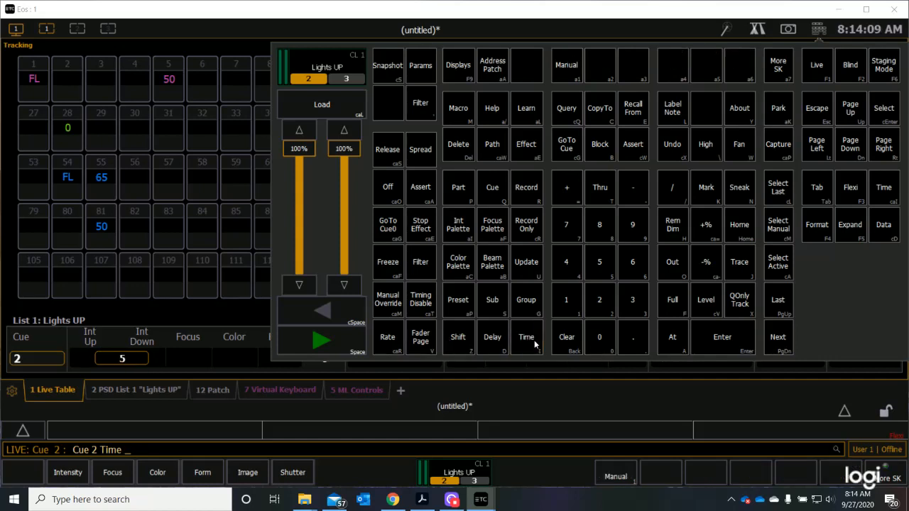
{"action": "left_click", "coordinate": [571, 311]}
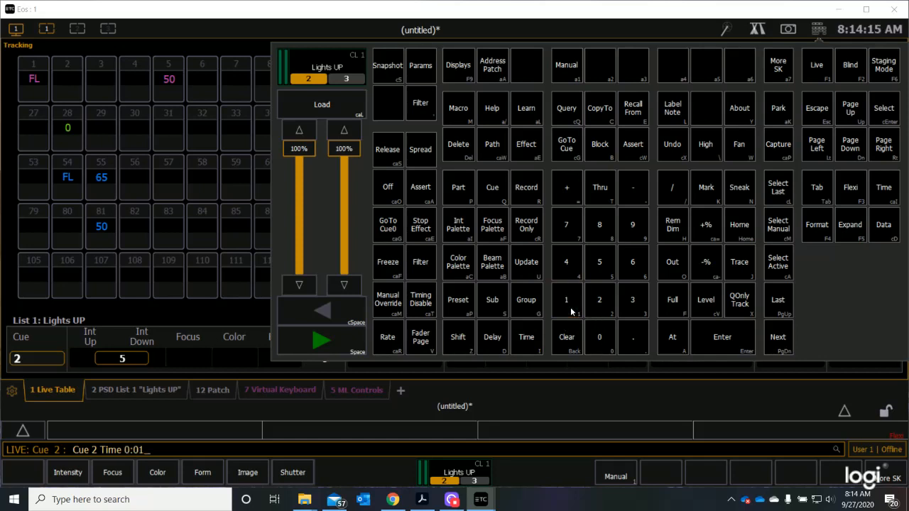
{"action": "left_click", "coordinate": [523, 339]}
{"action": "left_click", "coordinate": [566, 226]}
{"action": "left_click", "coordinate": [710, 338]}
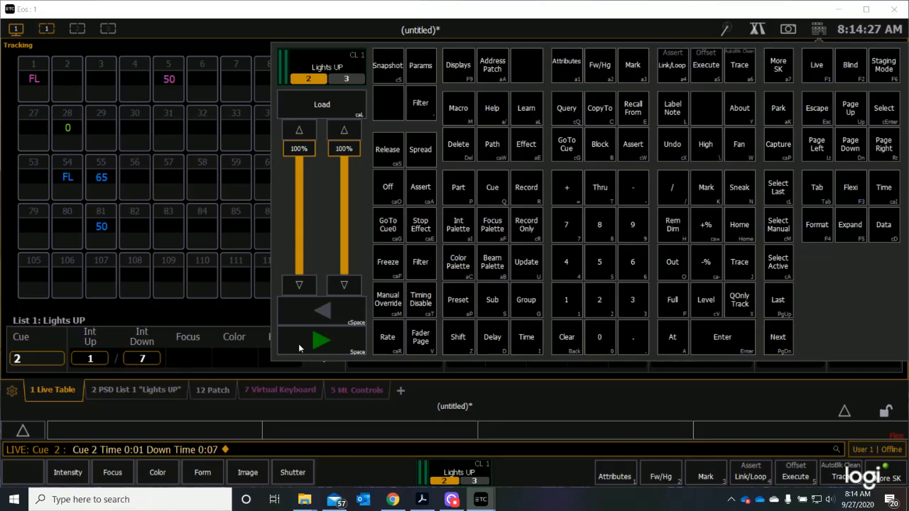
- Replay cue 2 from cue 1 with the split fade times and review the timings in the Lights UP cue list
{"action": "left_click", "coordinate": [332, 313]}
{"action": "left_click", "coordinate": [317, 342]}
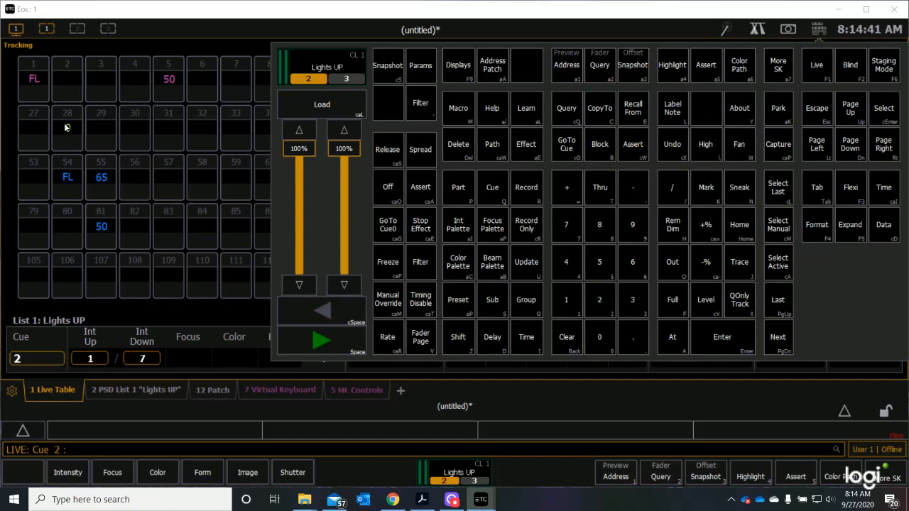
{"action": "left_click", "coordinate": [119, 389]}
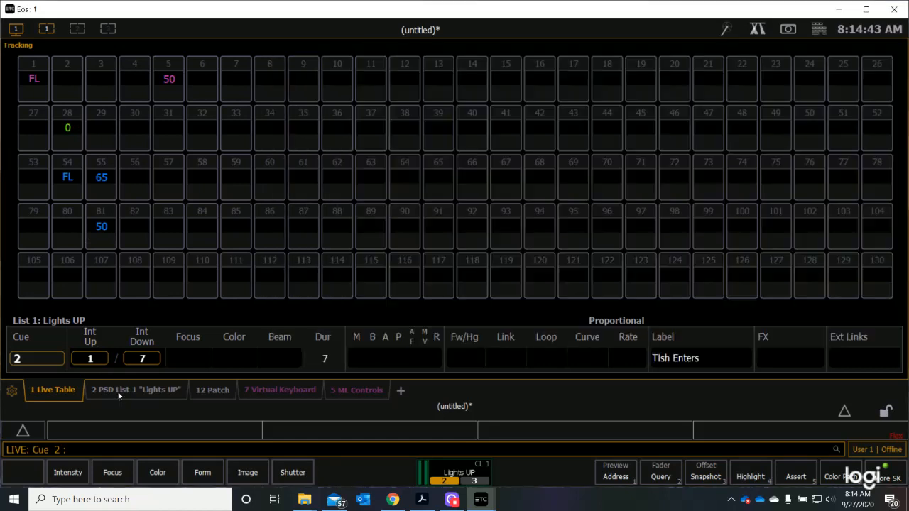
{"action": "left_click", "coordinate": [118, 391]}
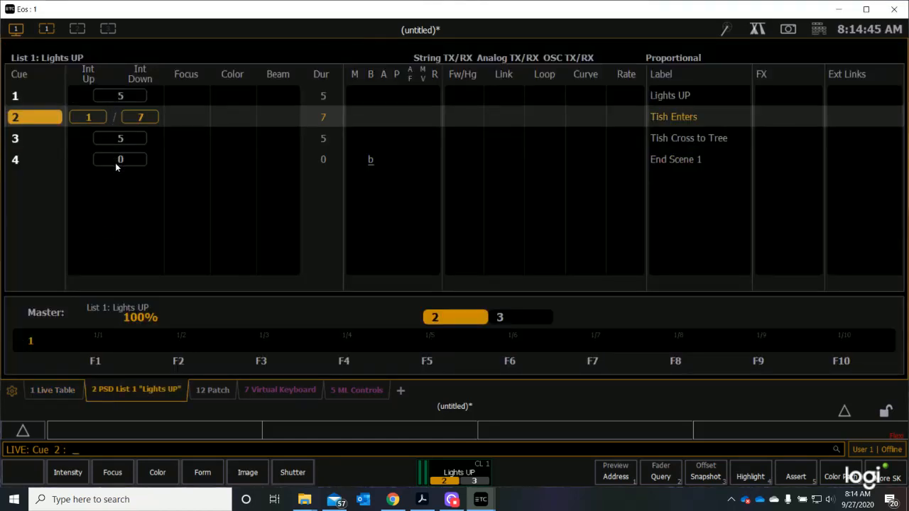